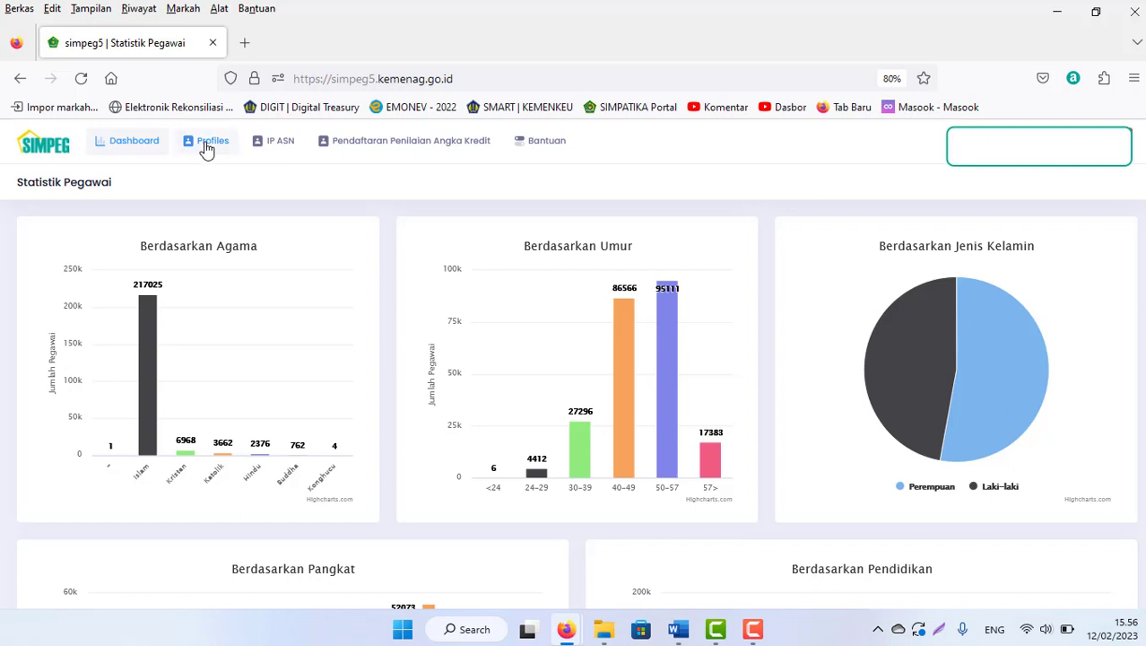
Open the SKP performance history from the employee profile and start adding a new SKP record
click(207, 148)
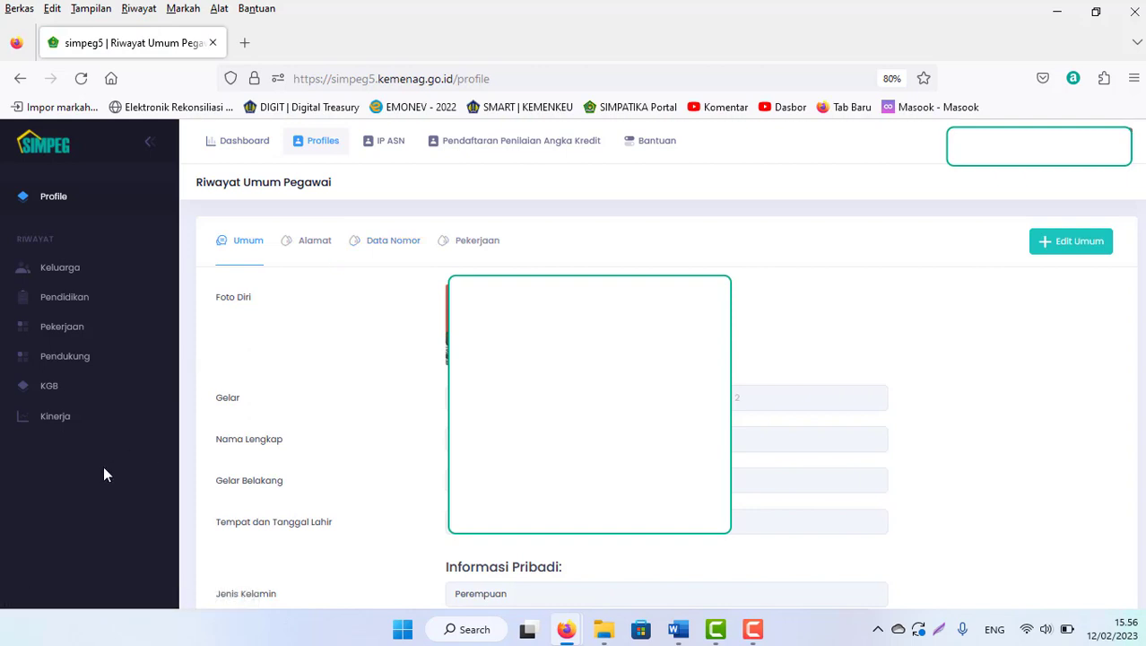
click(45, 422)
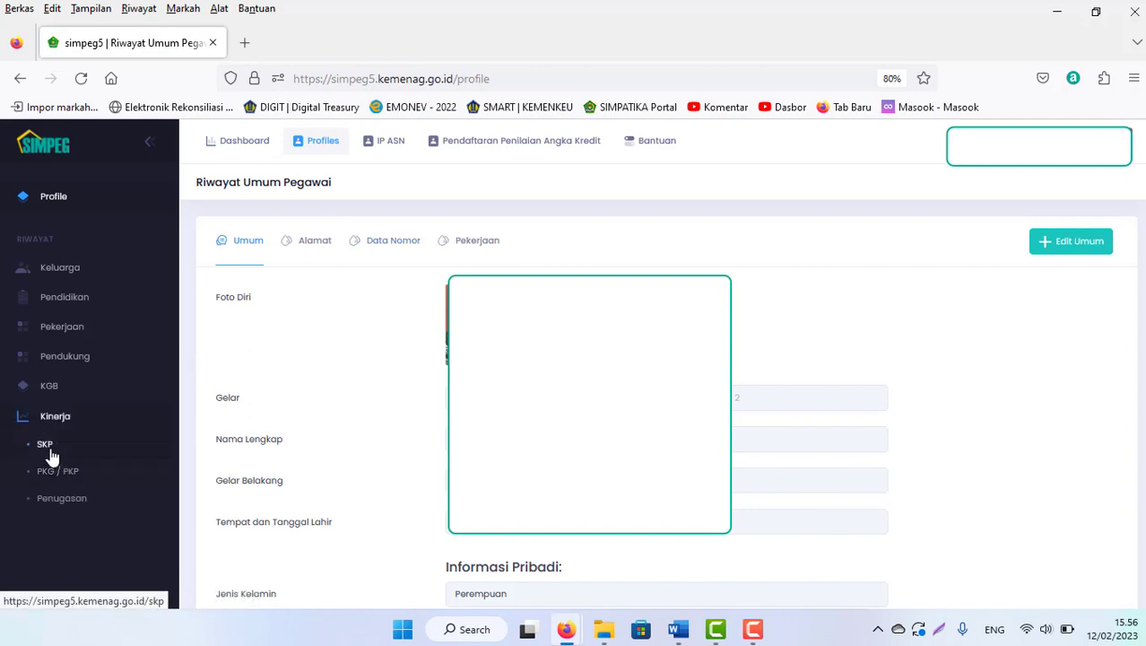
click(51, 453)
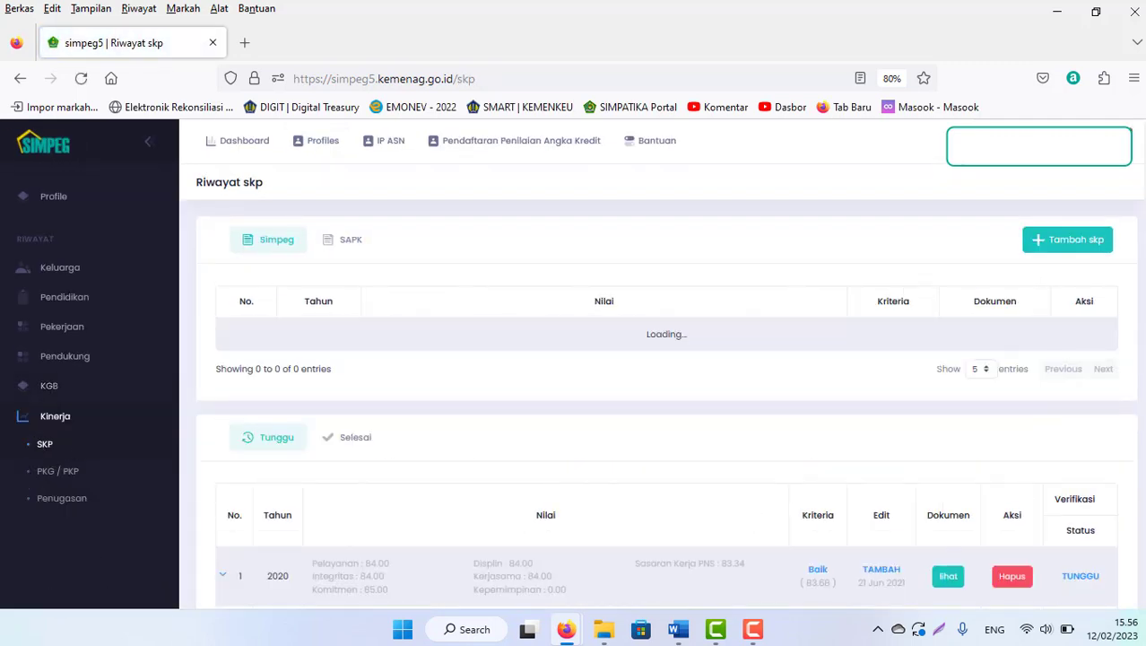
scroll(1061, 481, down, 3)
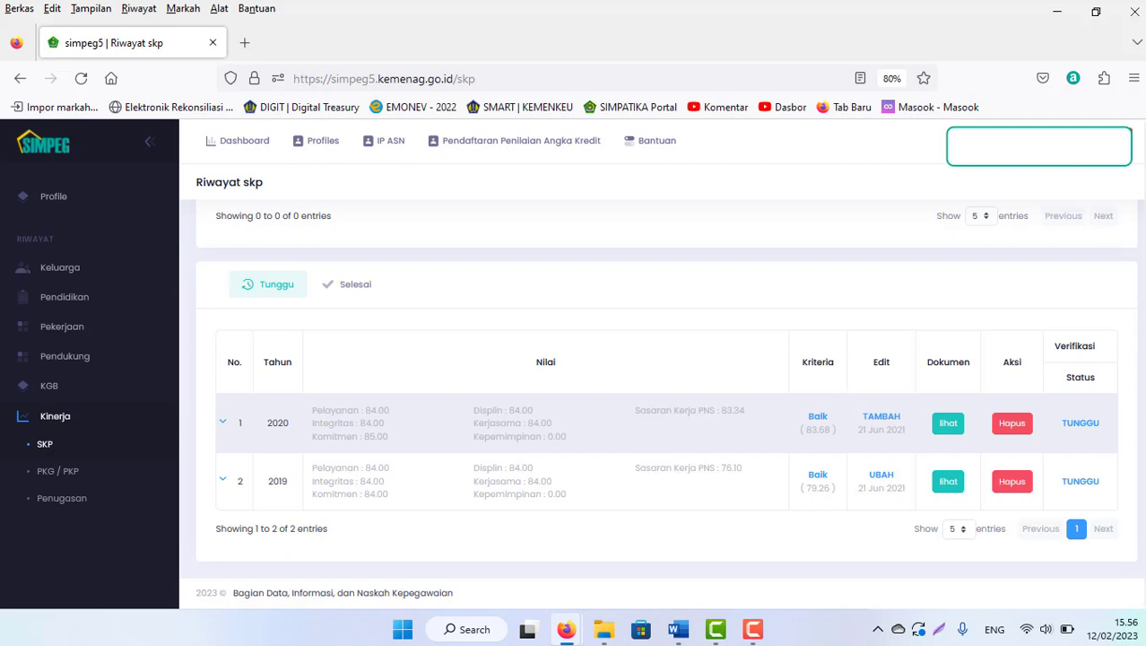
scroll(663, 404, up, 3)
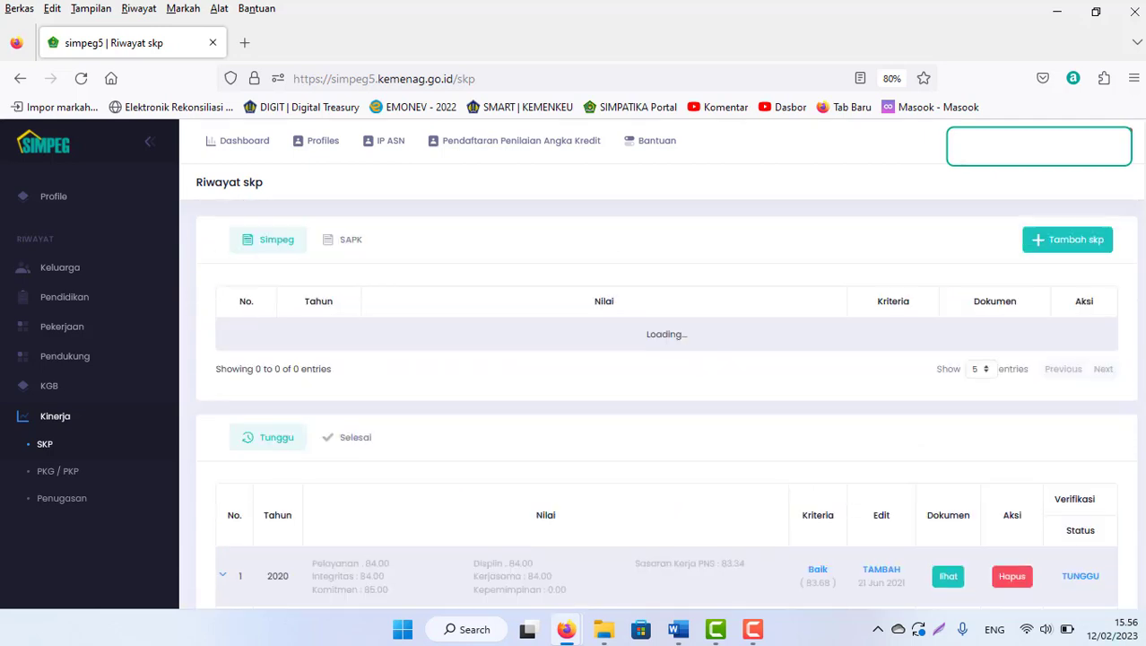
click(1069, 242)
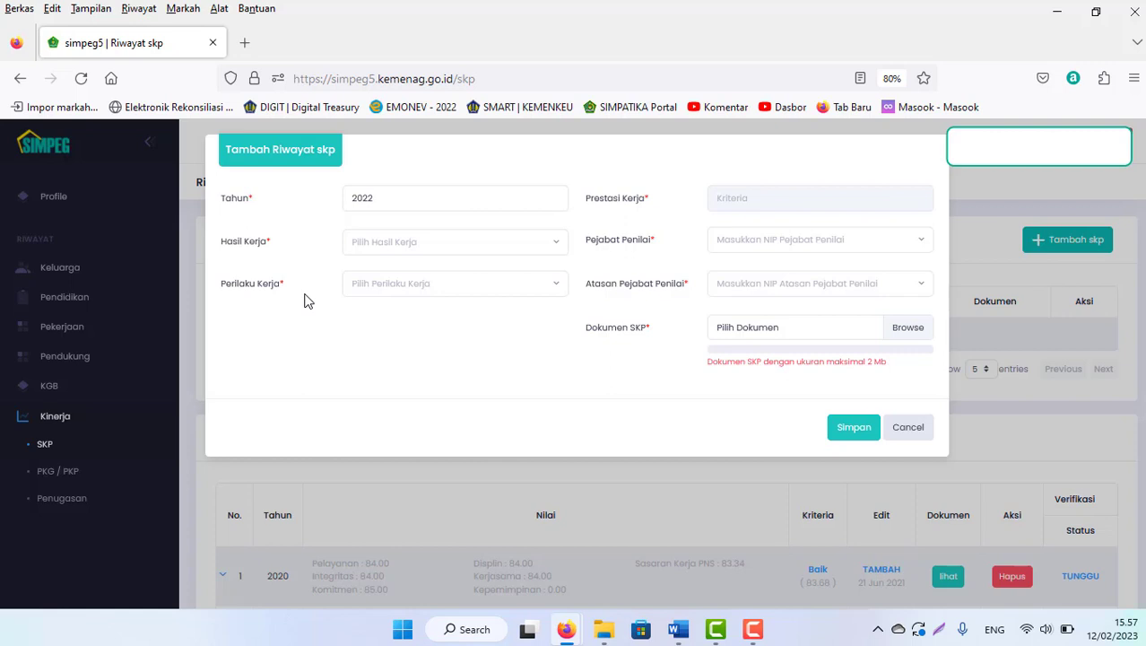
Check the Hasil Kerja options, and open Contoh SKP 2022 Kemenag.pdf from the Tutorial SKP 2022 Kemenag folder in File Explorer
click(348, 243)
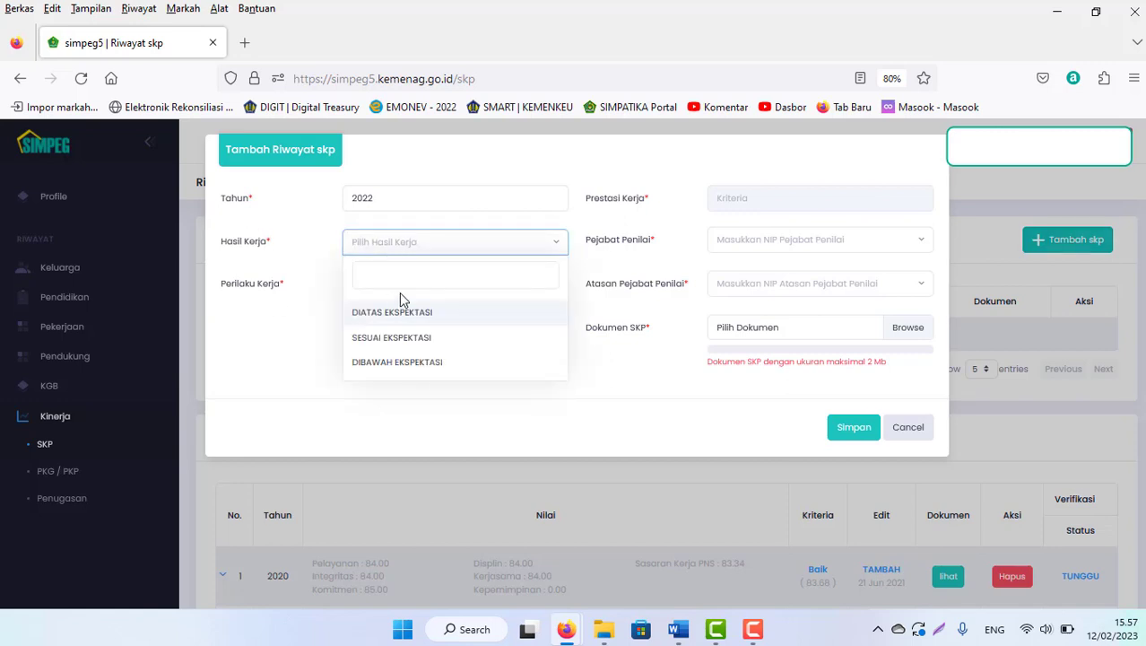
click(324, 233)
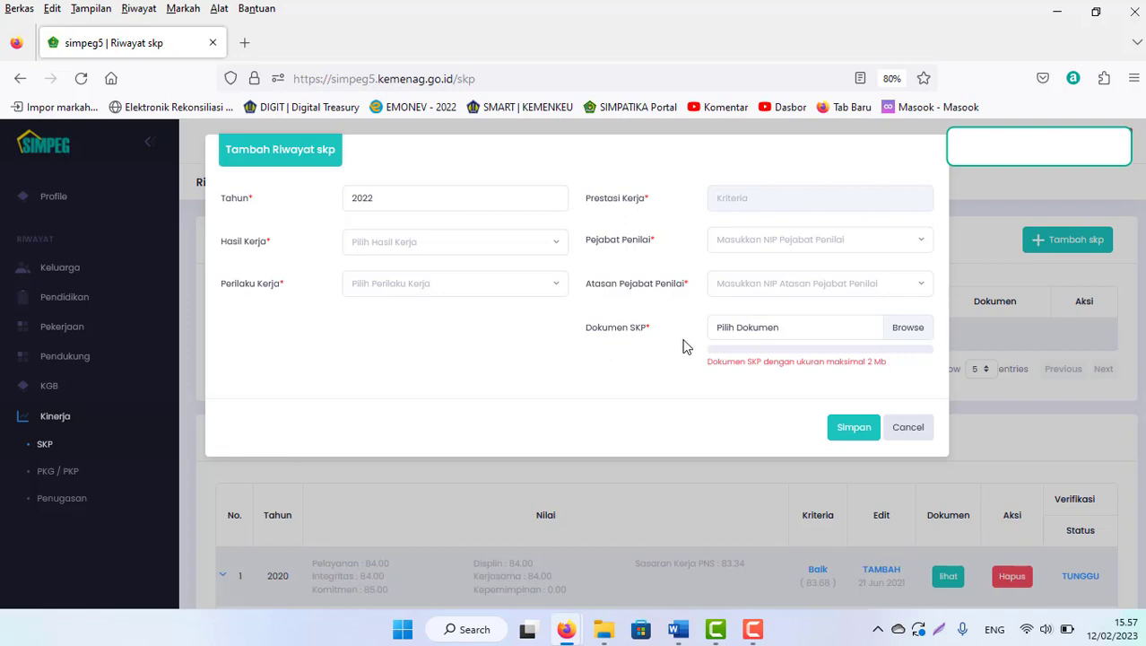
mouse_move(603, 628)
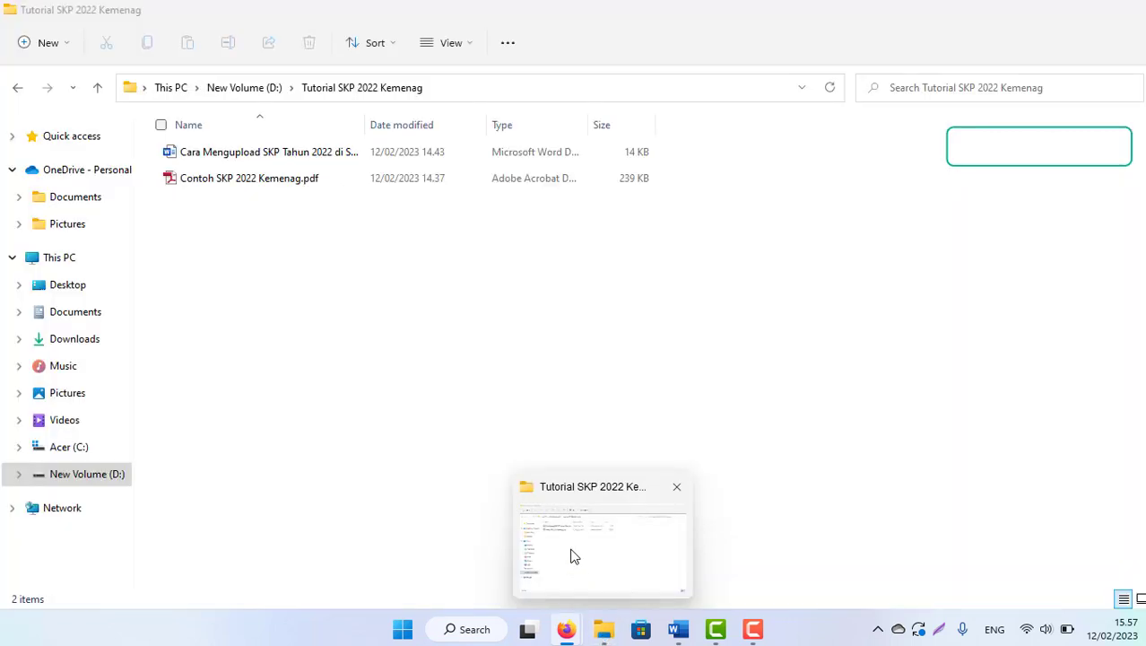
click(574, 556)
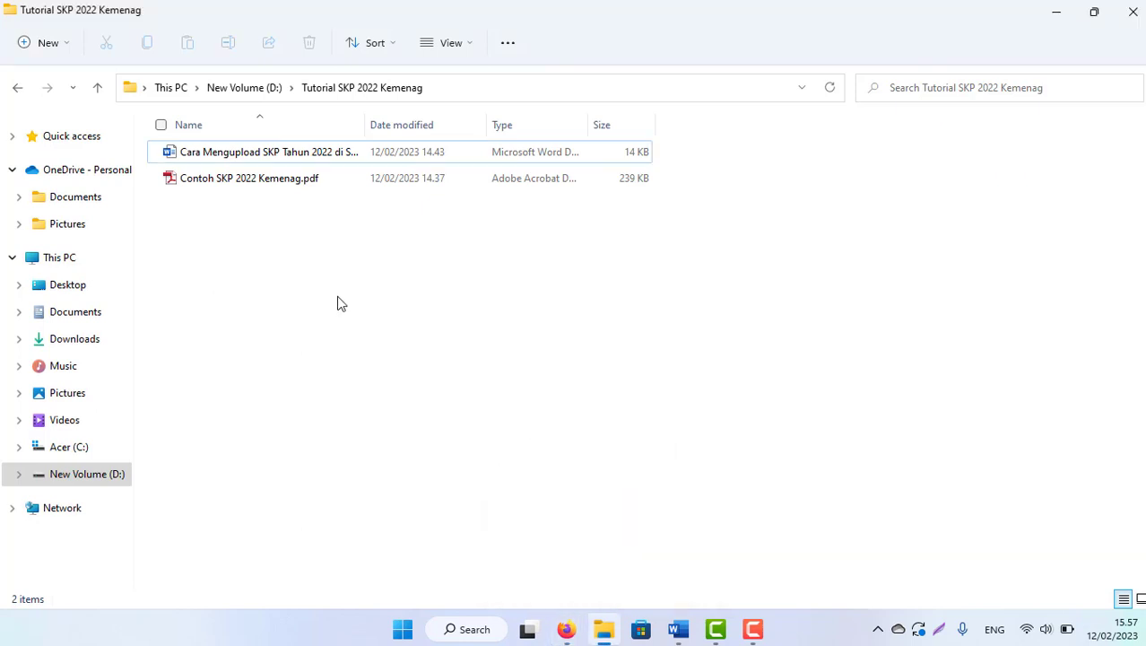
click(237, 179)
double_click(235, 178)
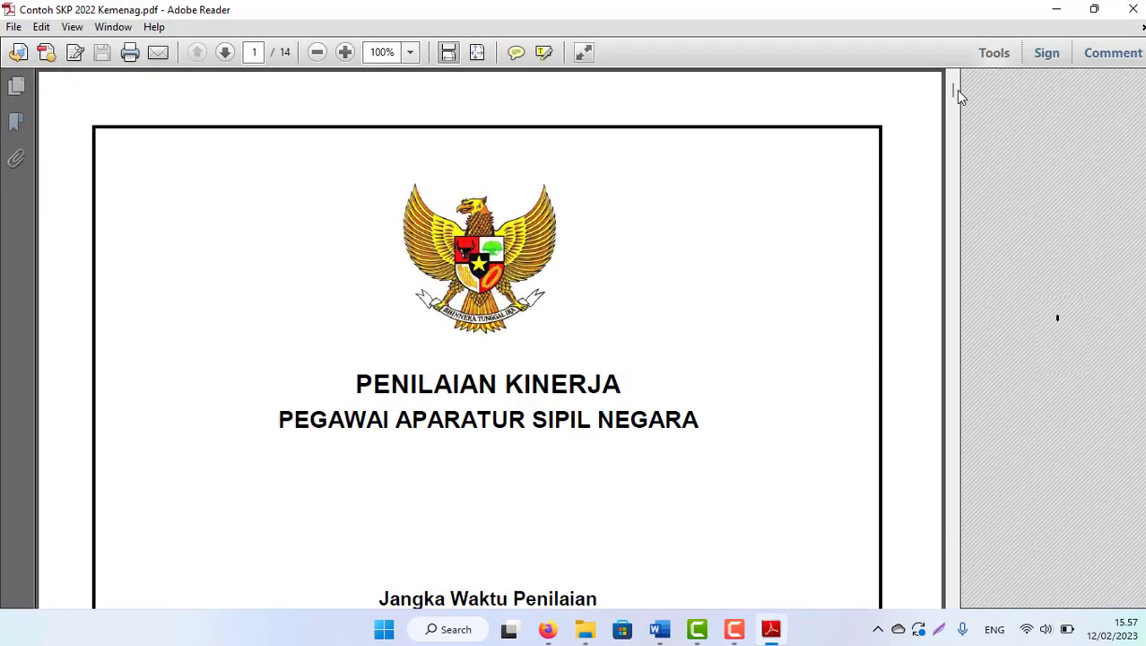
Look up the highlighted Rating Hasil Kerja on page 12 of the sample SKP PDF
mouse_move(553, 631)
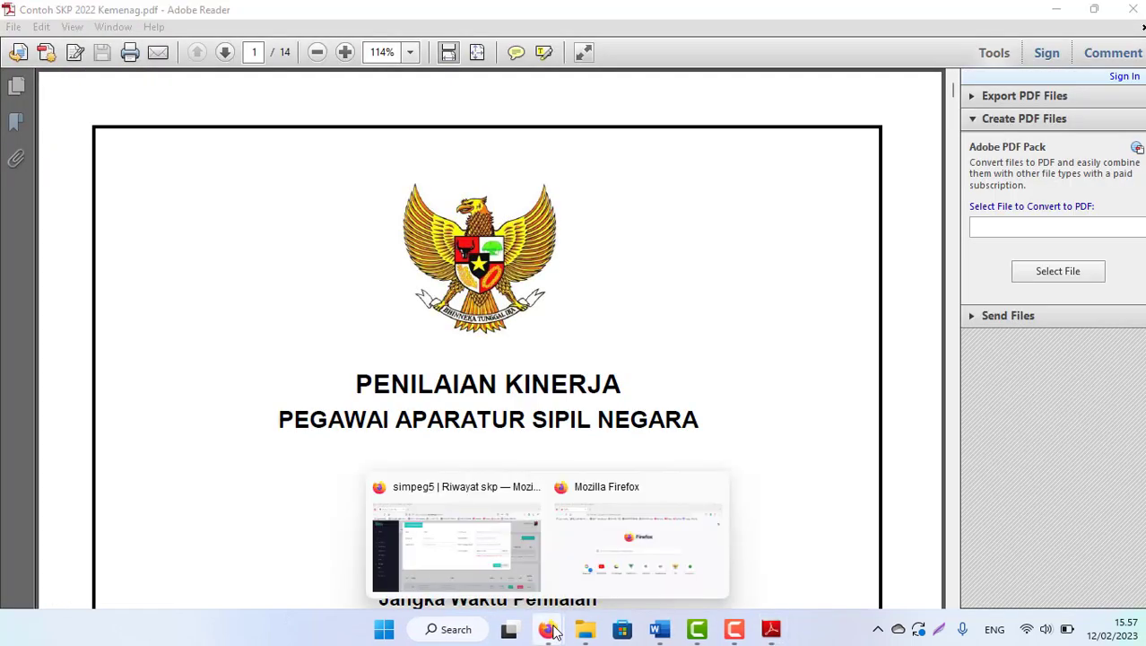
click(461, 536)
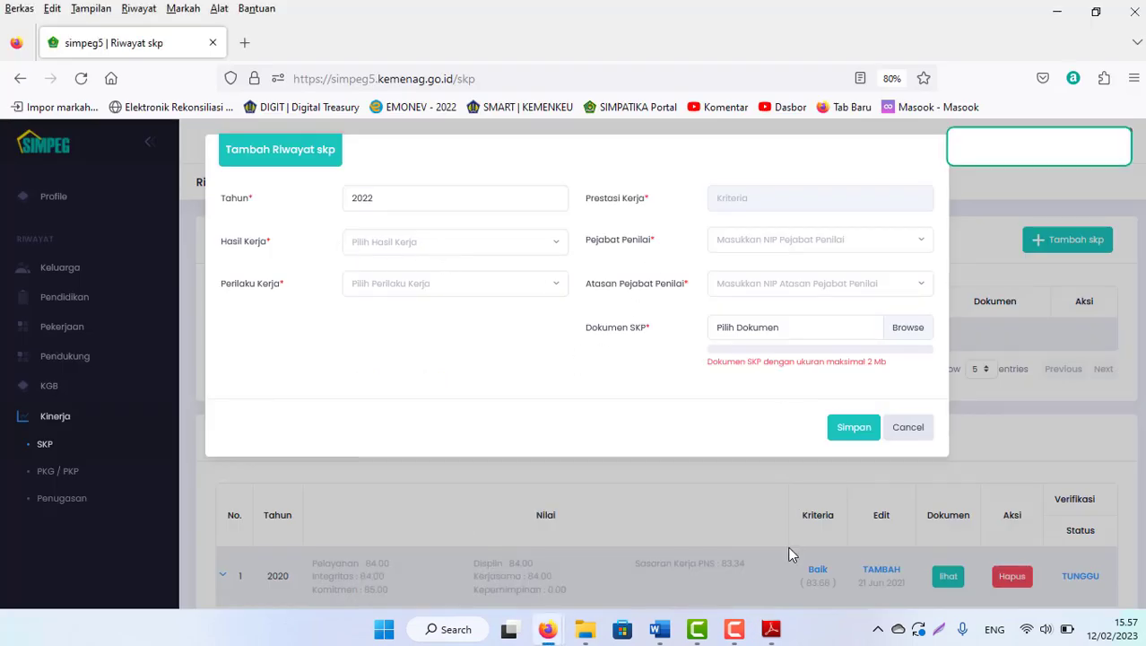
click(771, 629)
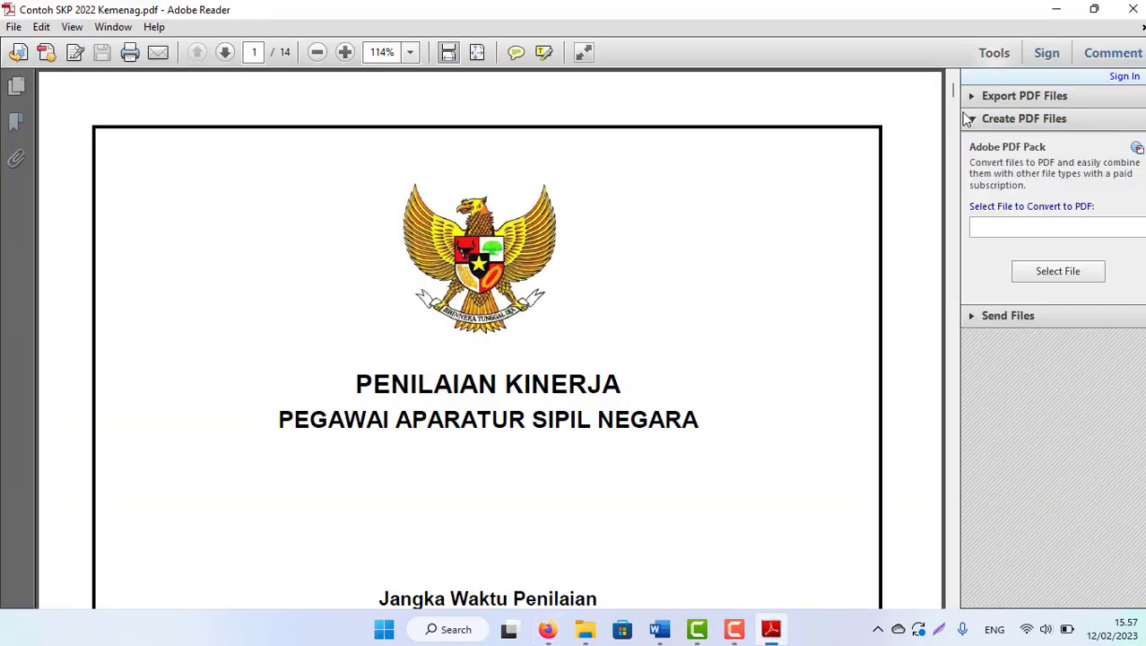
drag(953, 101, 941, 342)
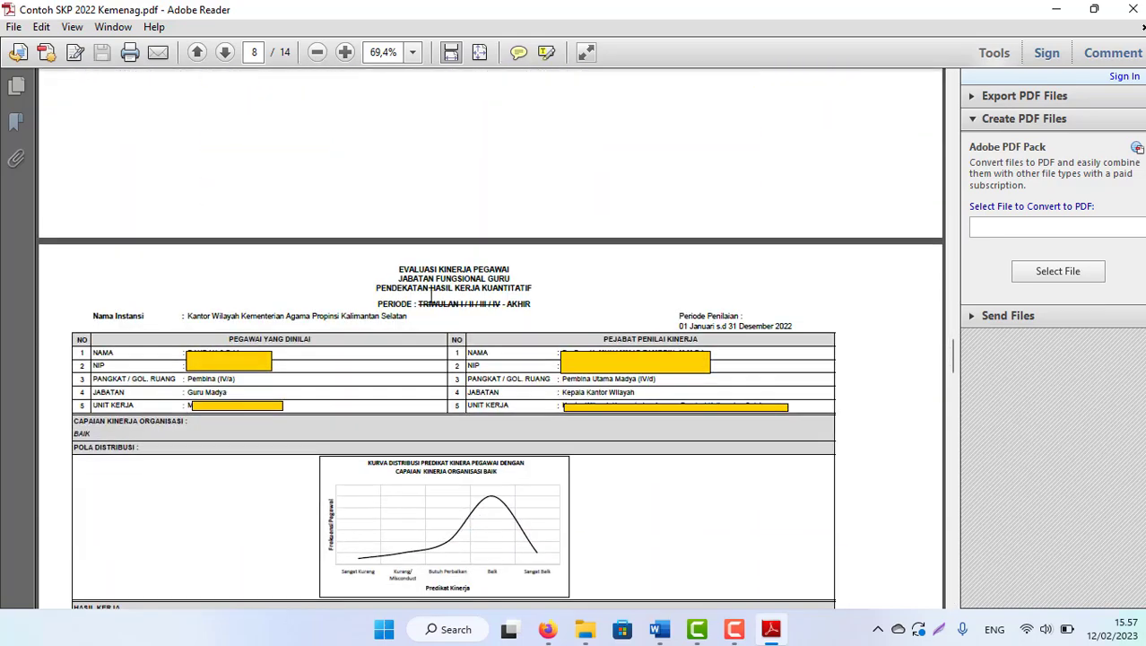
drag(949, 354, 937, 510)
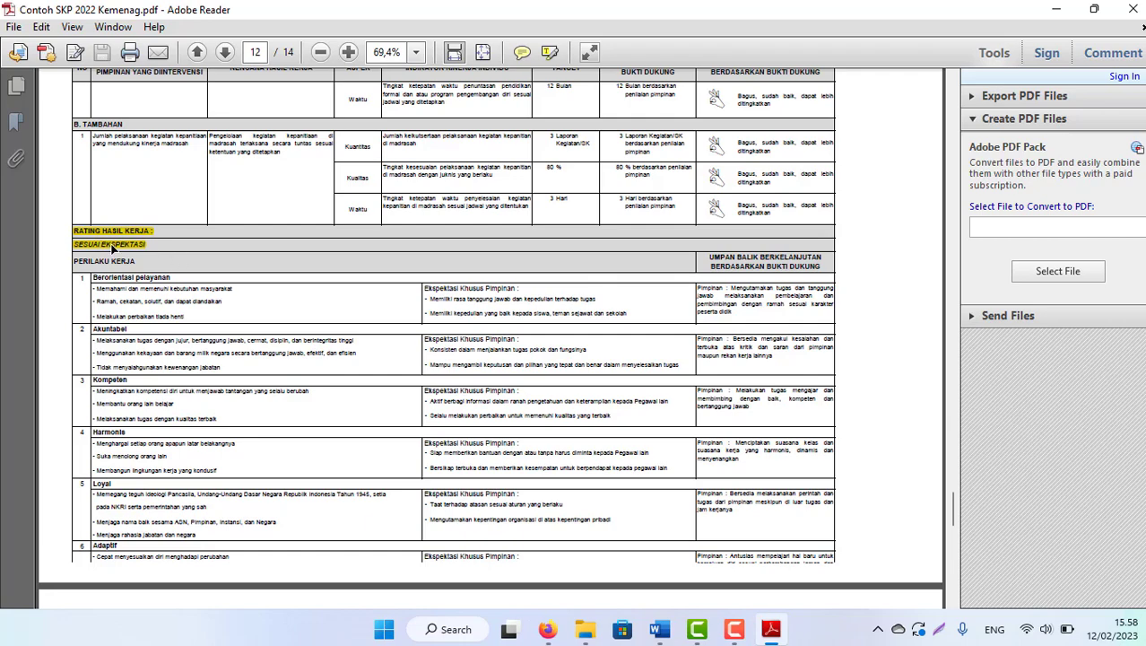
scroll(114, 251, up, 1)
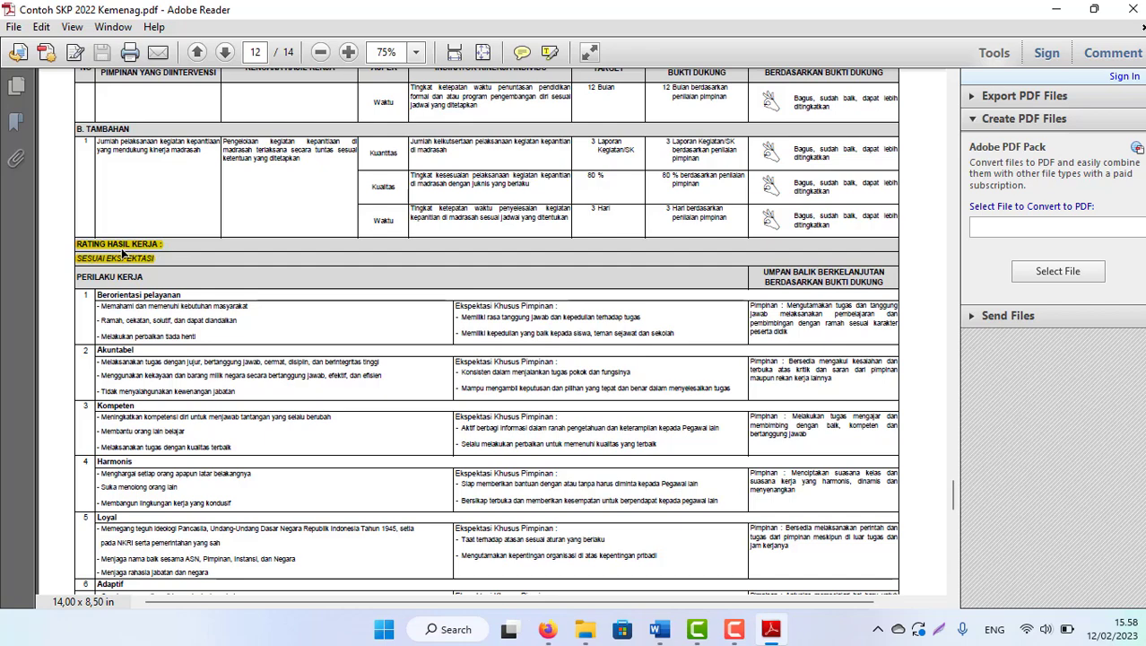
Return to the SKP form in Firefox and set Hasil Kerja to SESUAI EKSPEKTASI
click(547, 630)
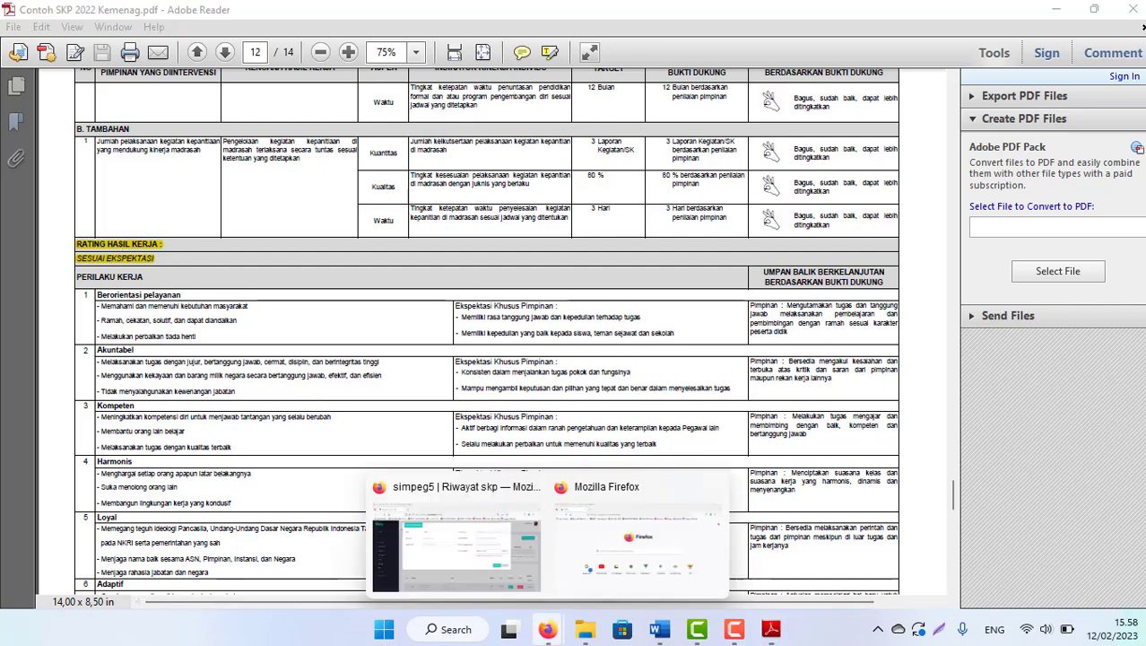
click(459, 533)
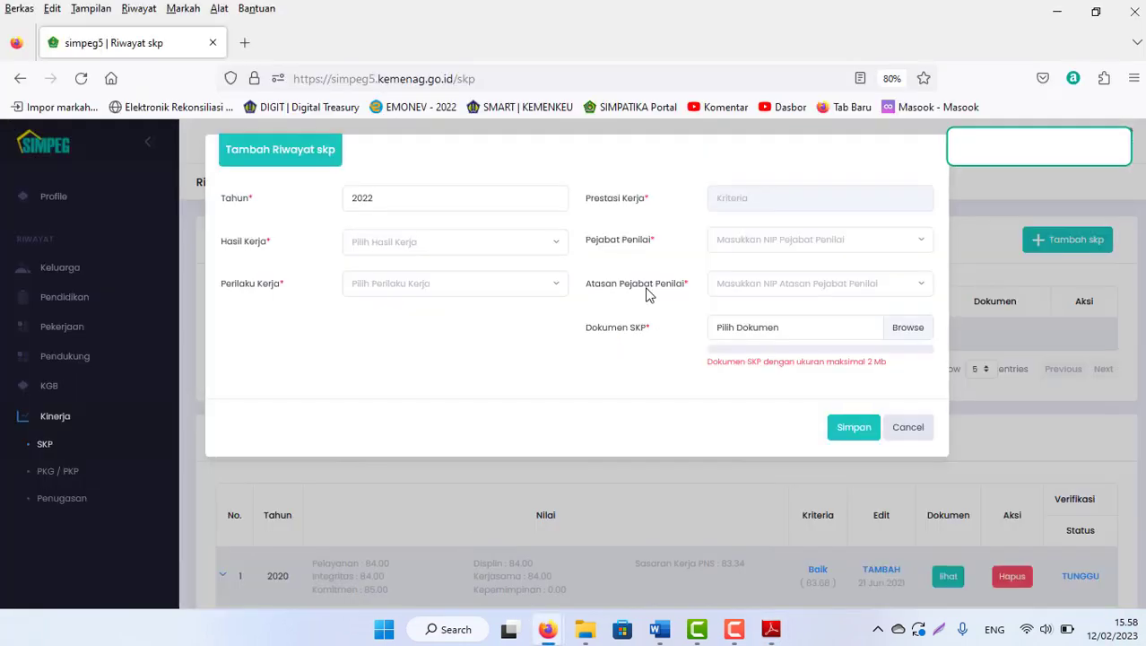
click(457, 257)
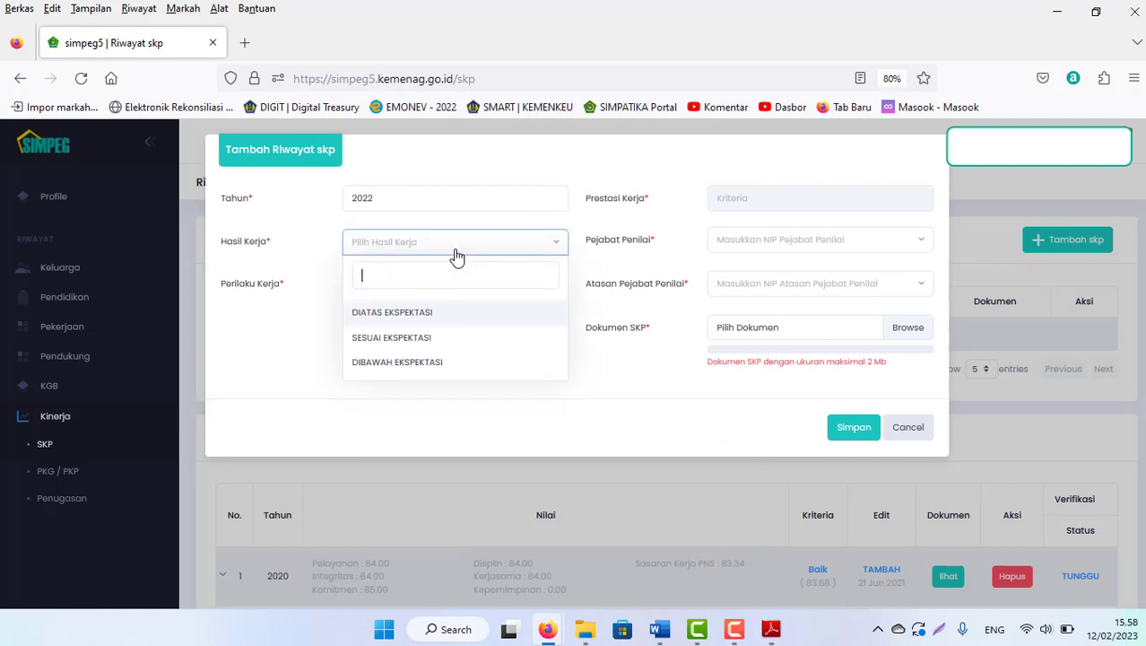
click(383, 340)
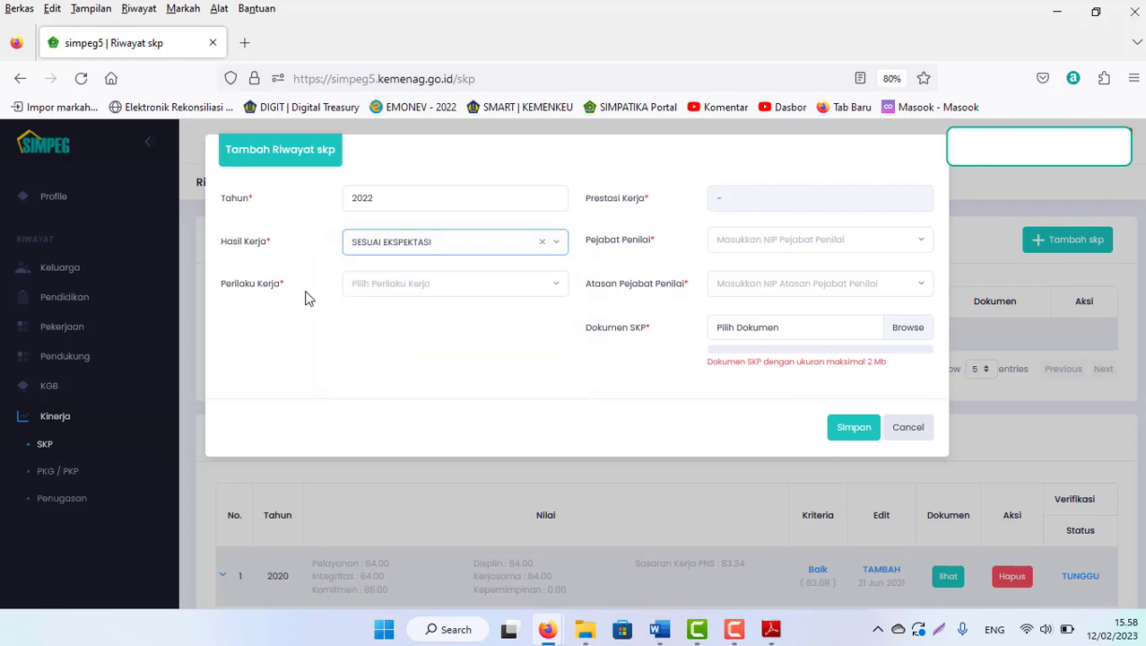
Check Rating Perilaku Kerja on page 13 of the PDF and set Perilaku Kerja in the SKP form to SESUAI EKSPEKTASI
key(alt+Tab)
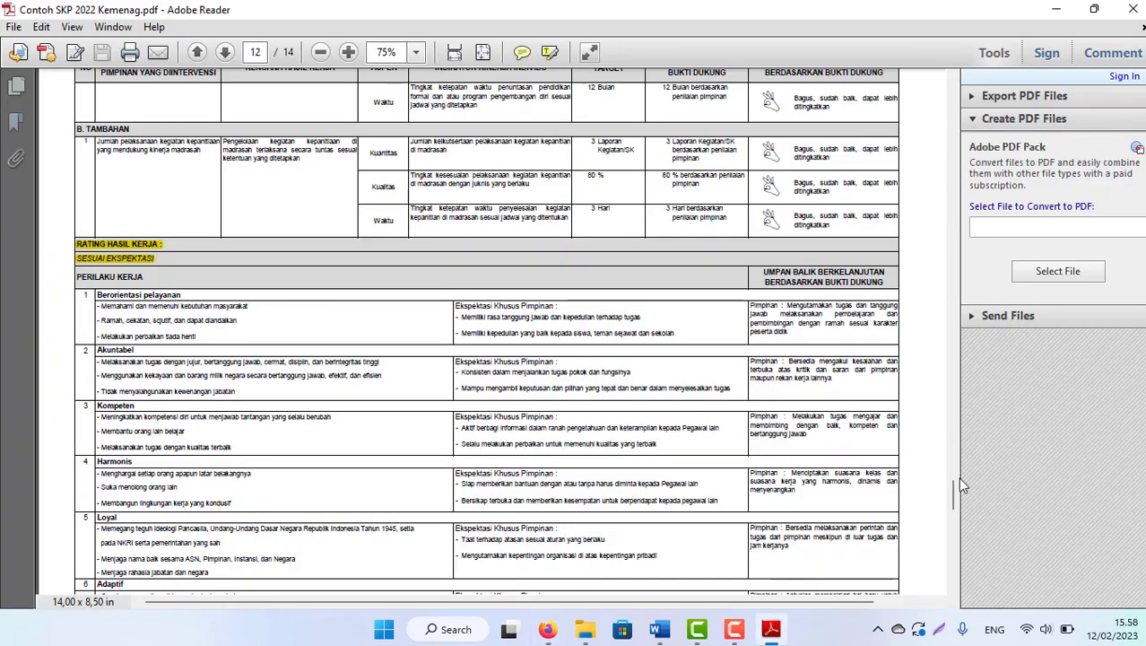
drag(953, 492, 956, 526)
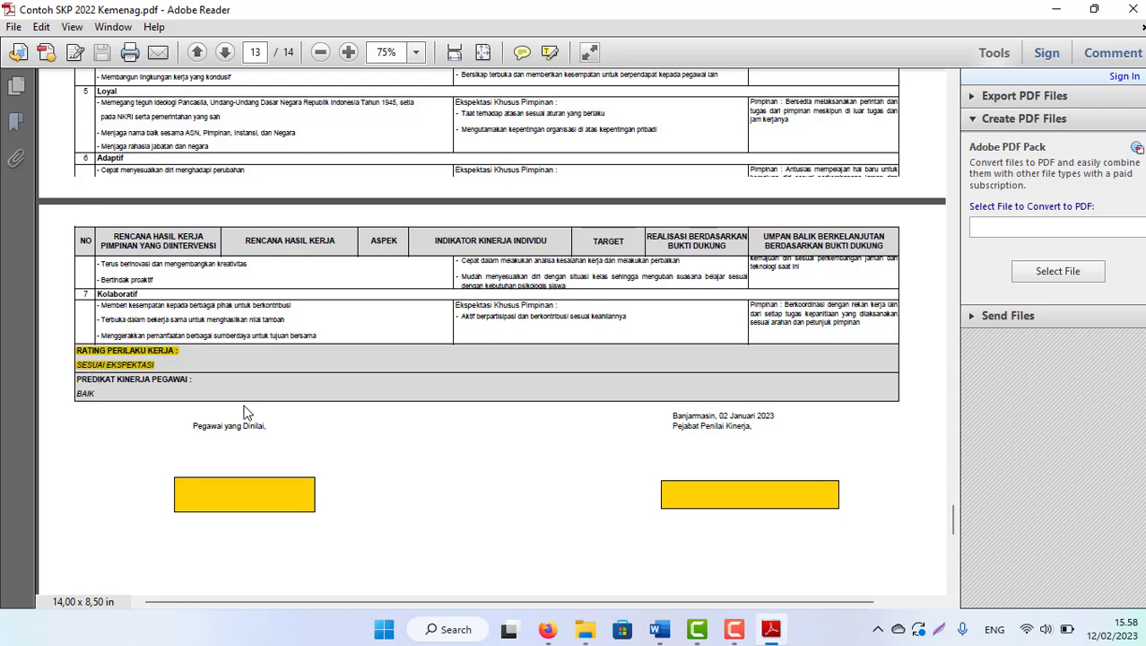
key(alt+Tab)
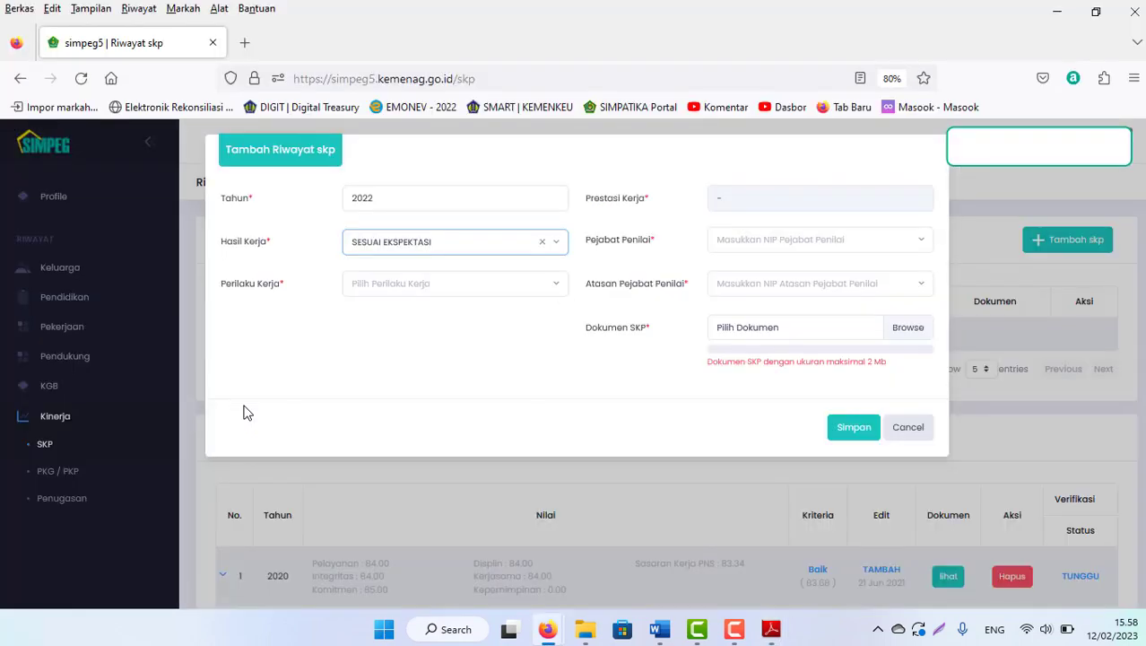
click(534, 285)
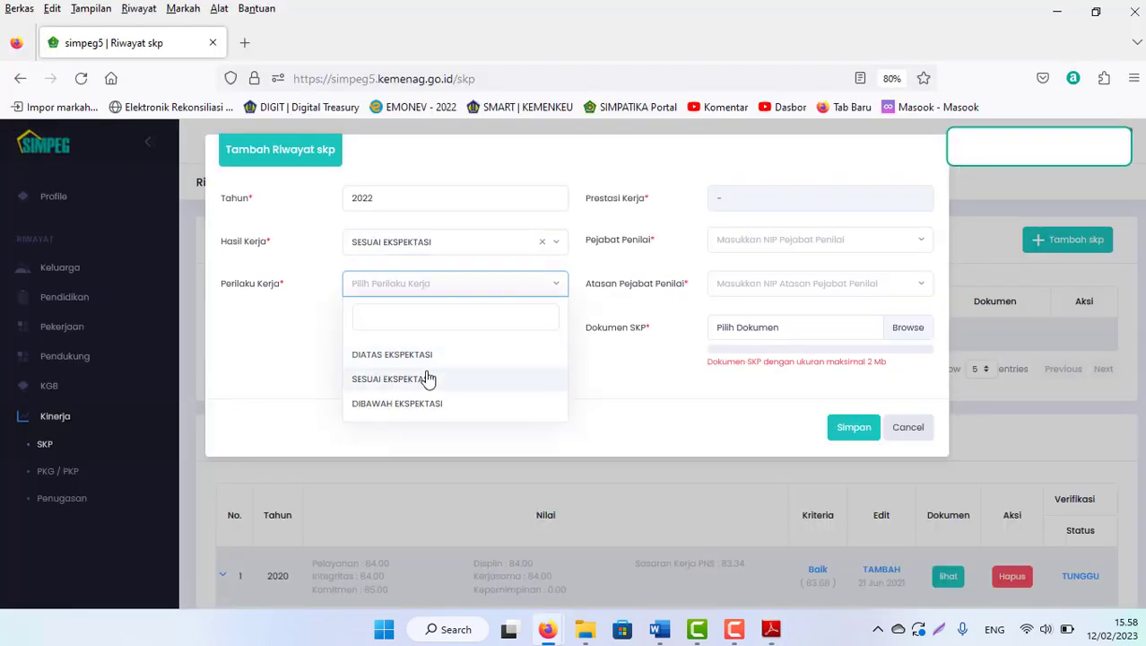
click(381, 381)
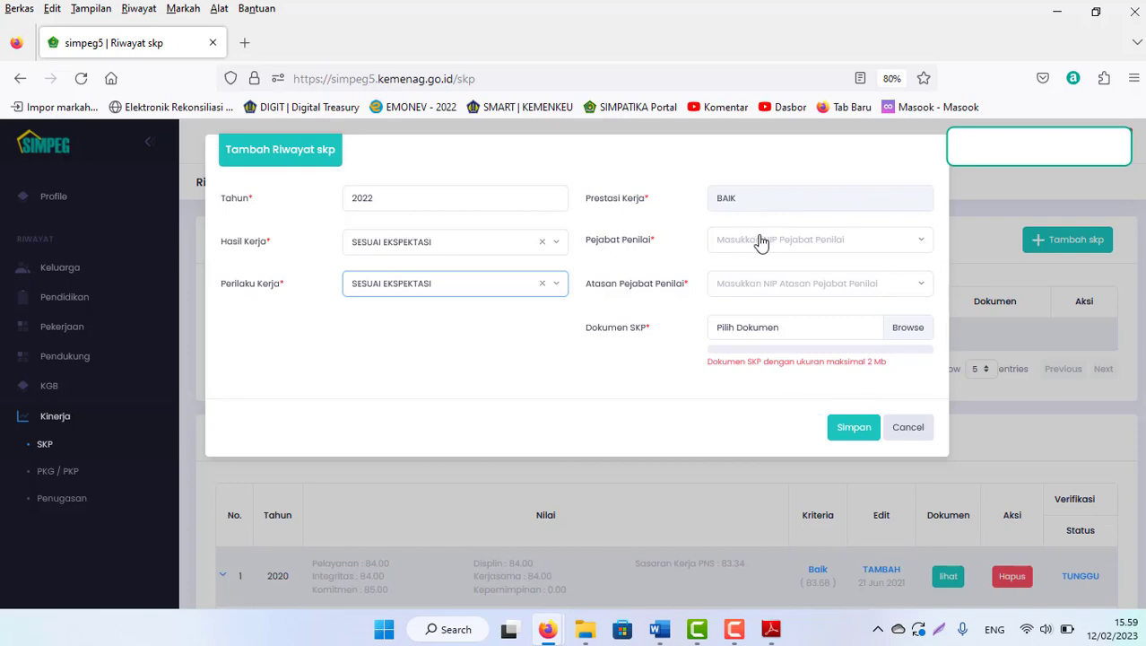
Look up the Pejabat Penilai and Atasan Pejabat Penilai details on page 14 of the PDF, and check the form's Pejabat Penilai field
mouse_move(770, 629)
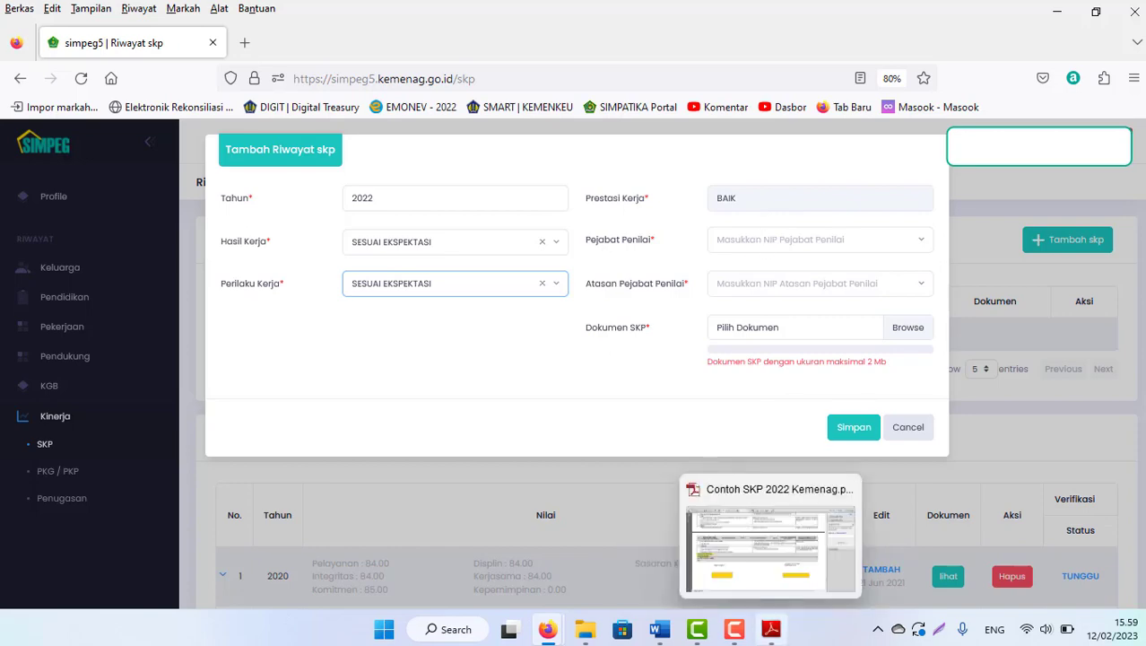
click(774, 584)
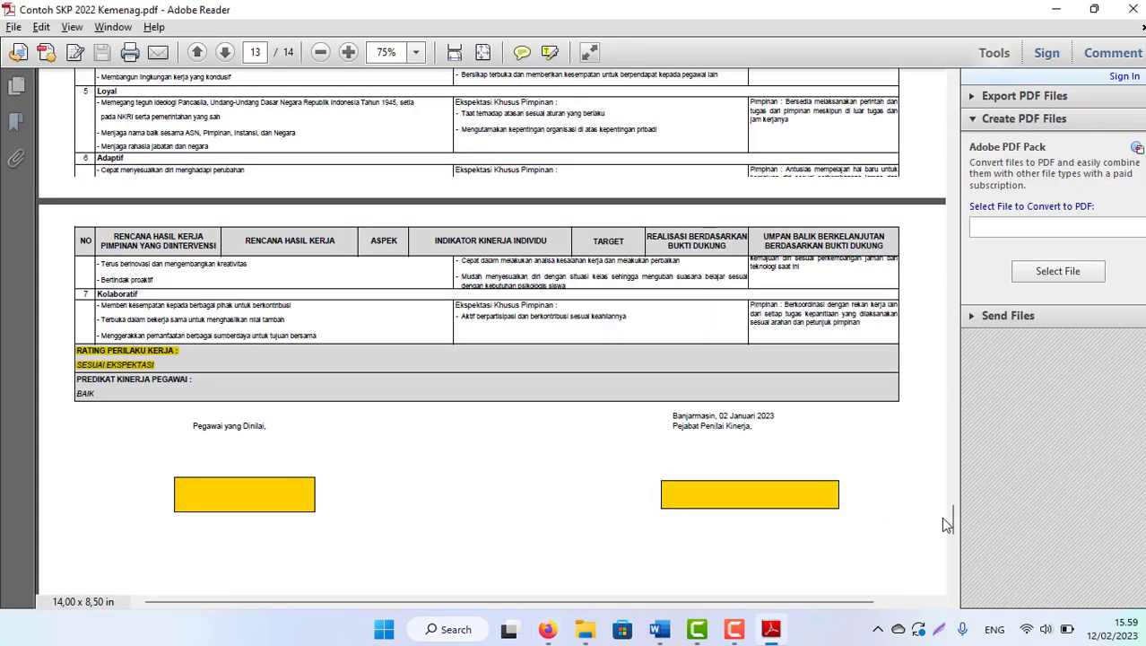
drag(949, 521, 945, 544)
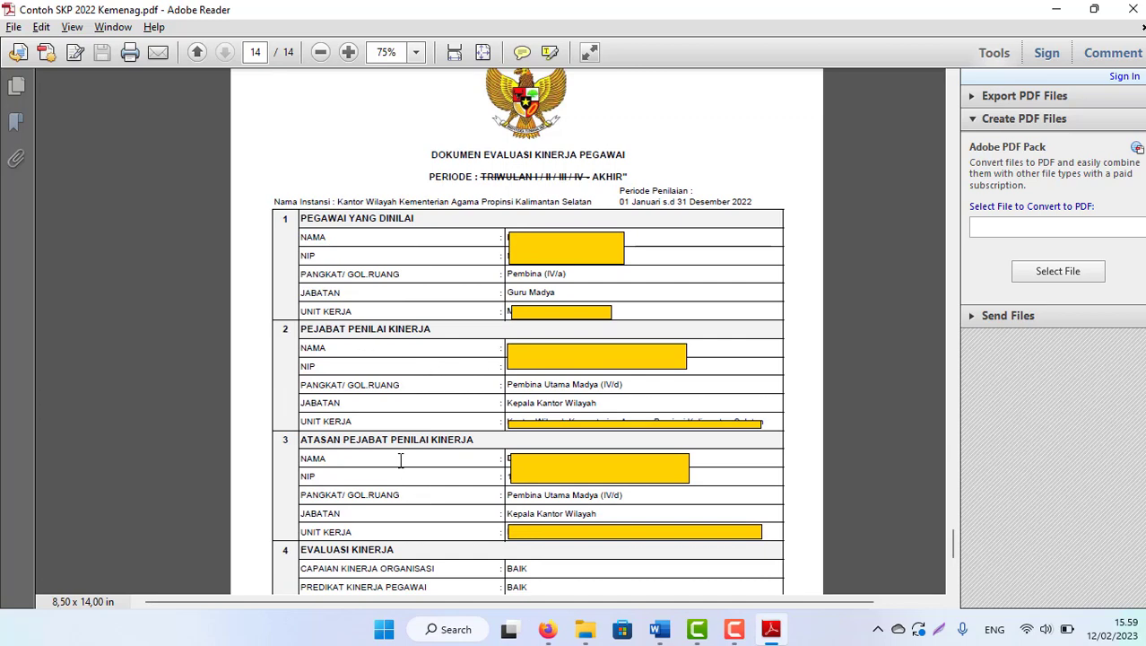
key(alt+Tab)
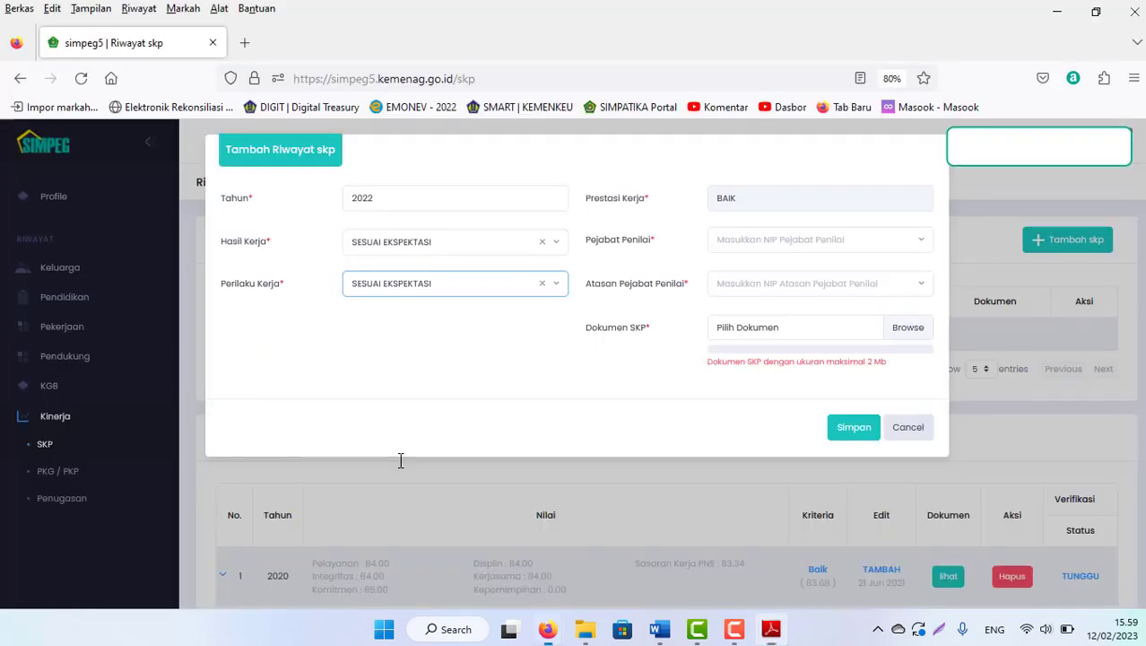
click(758, 250)
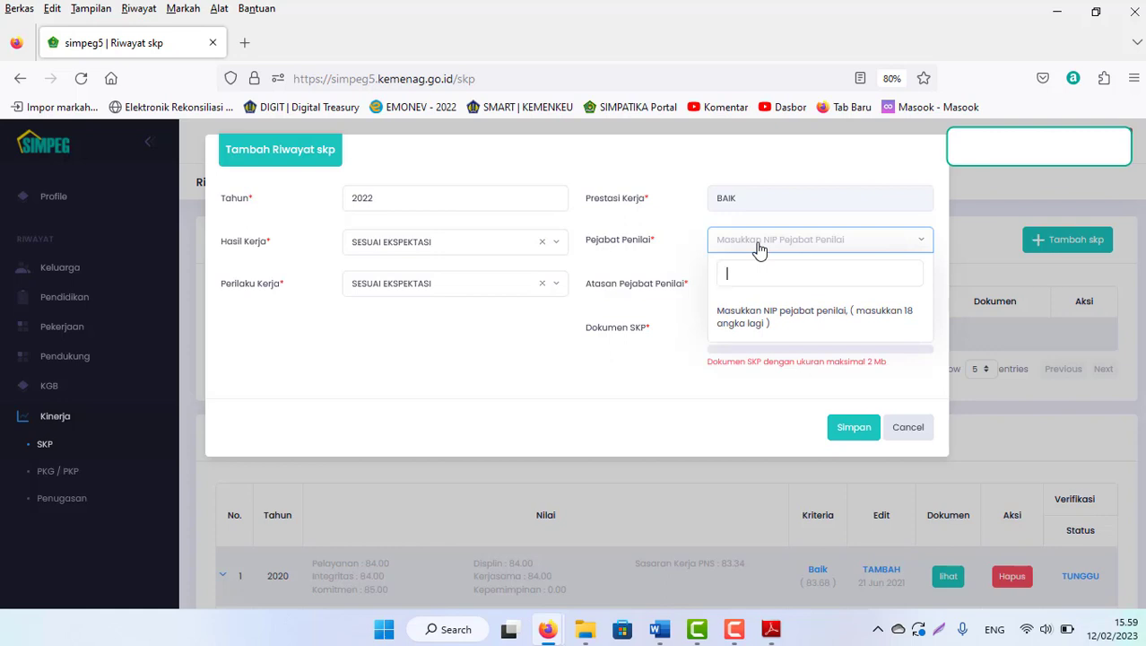
click(758, 250)
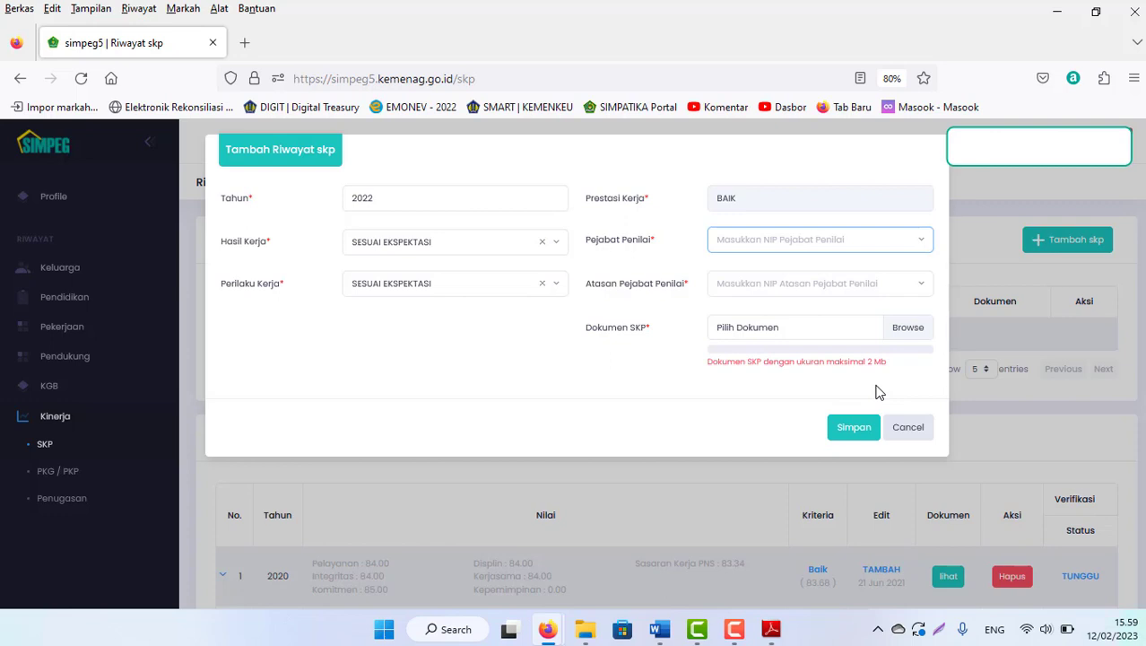
click(734, 629)
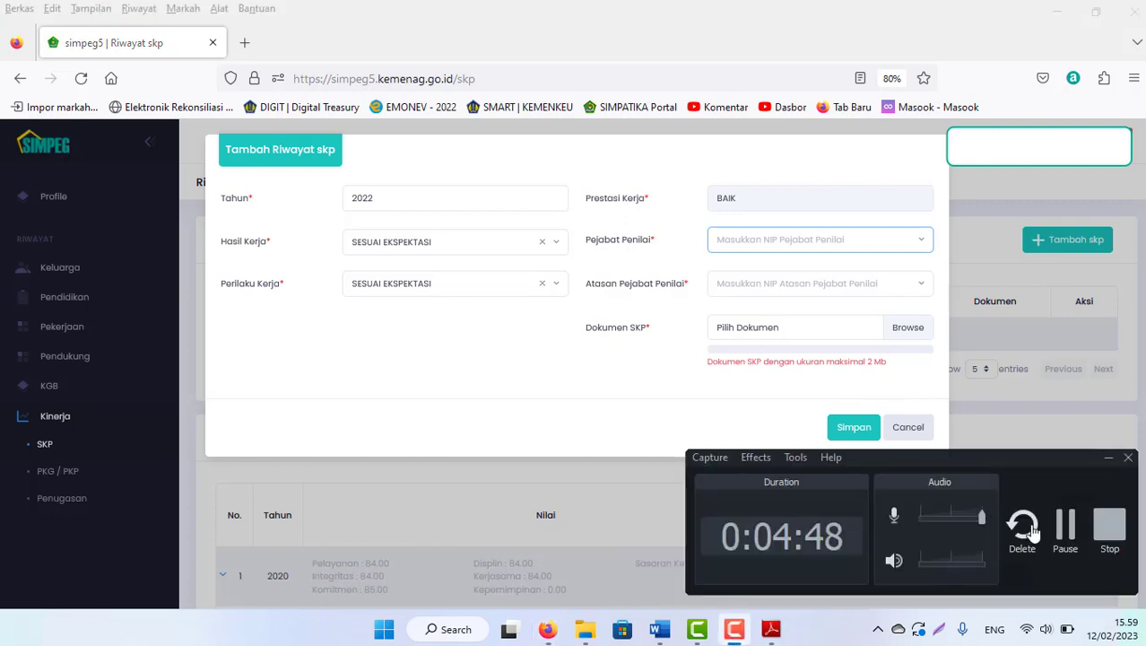
click(1065, 535)
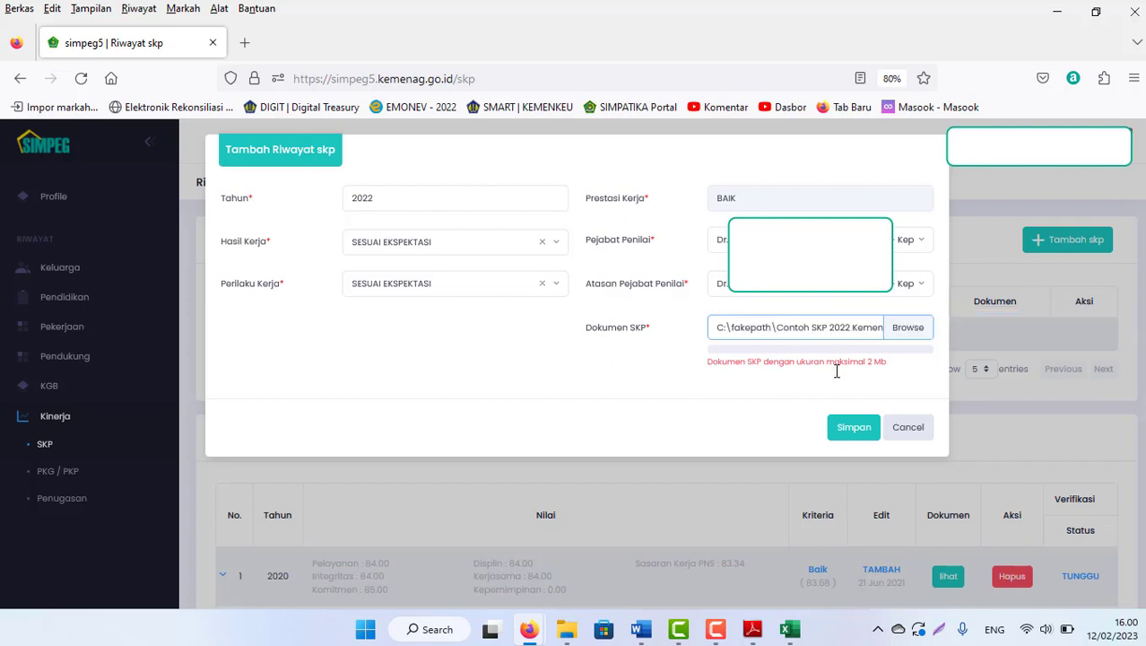
Save the completed 2022 SKP record and confirm sending it
click(853, 428)
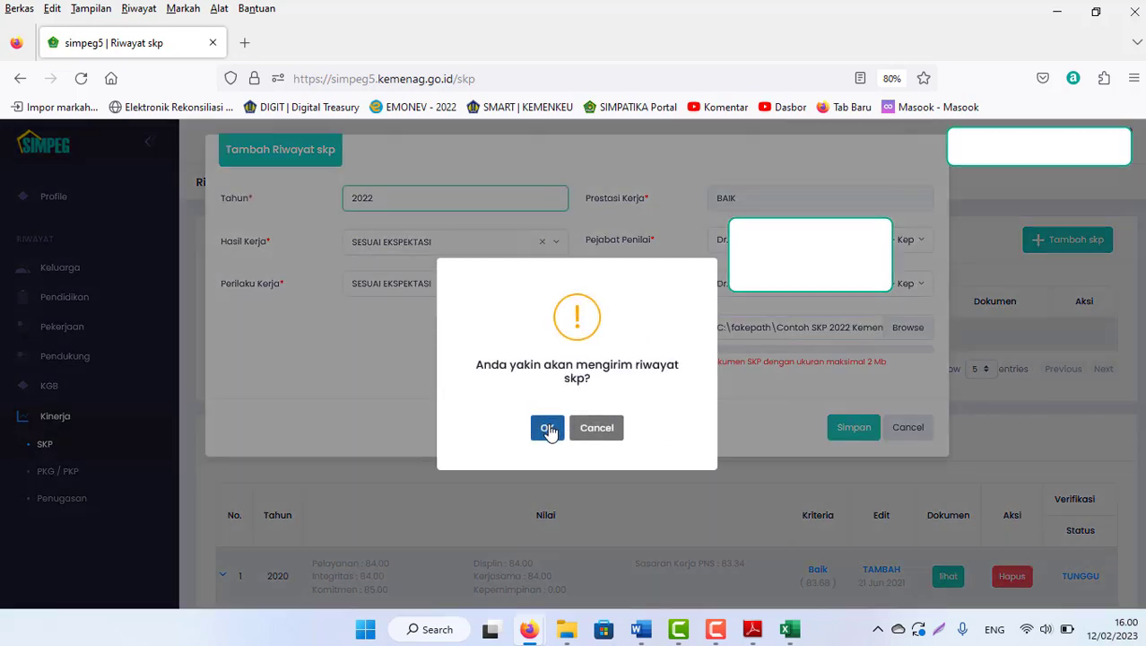
click(547, 427)
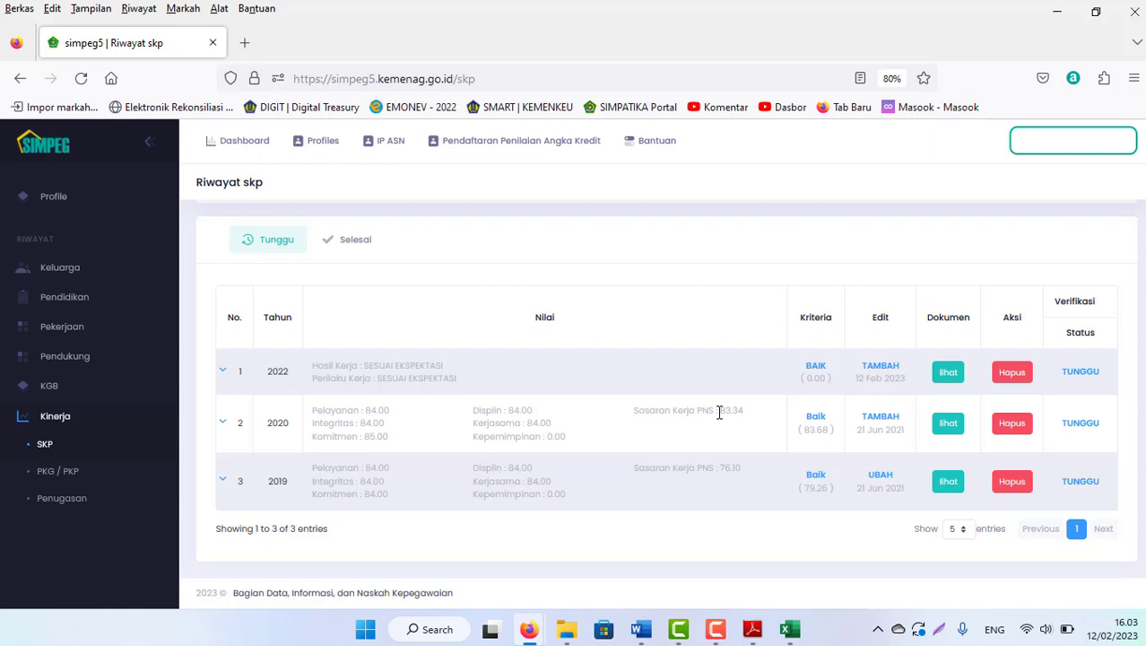
click(716, 628)
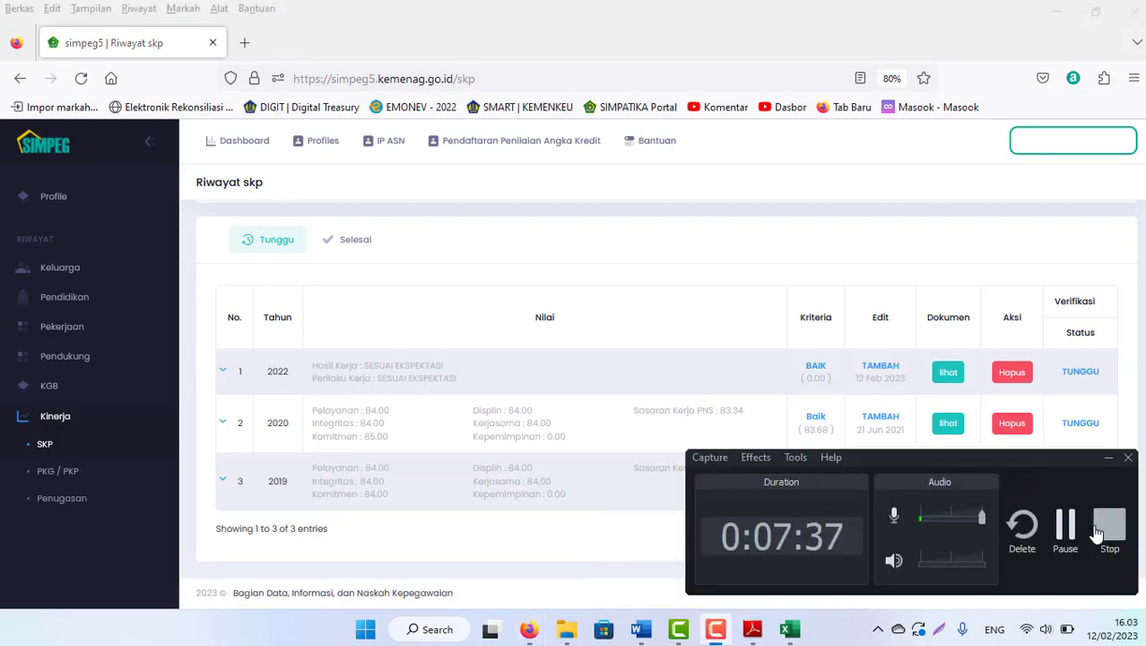